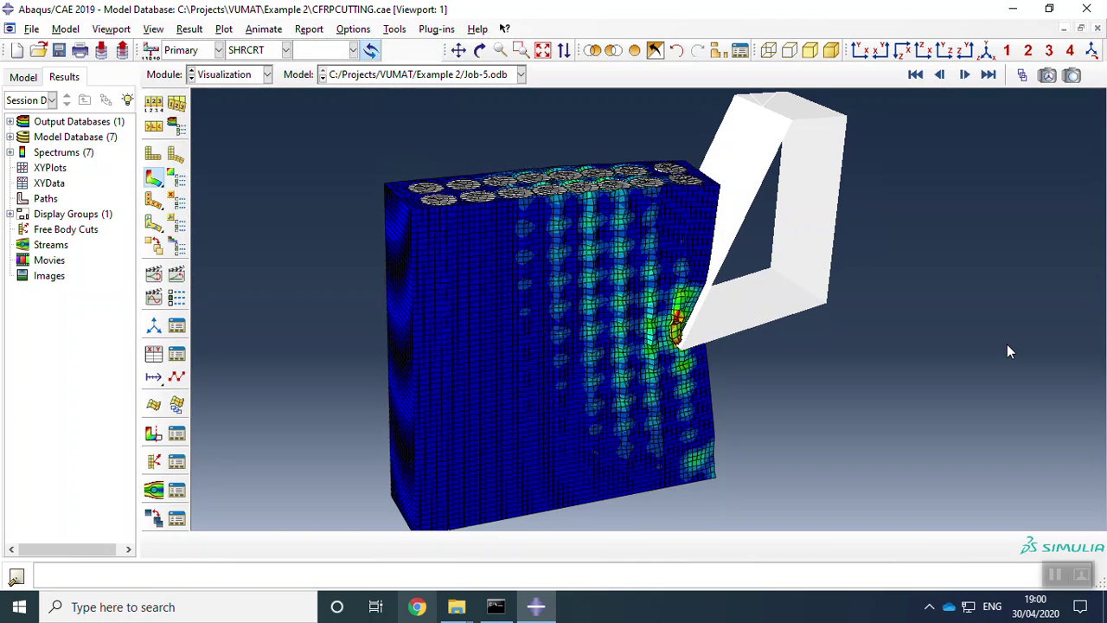
Replay the cutting animation, stepping back several frames and playing it forward again.
left_click(940, 75)
left_click(940, 76)
left_click(940, 76)
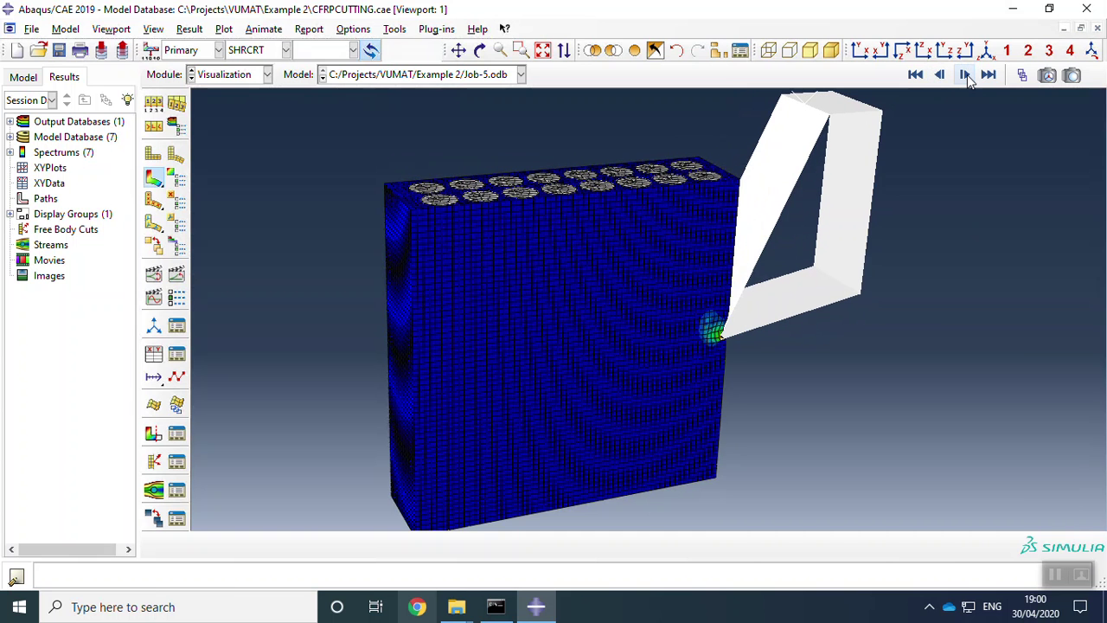
left_click(967, 74)
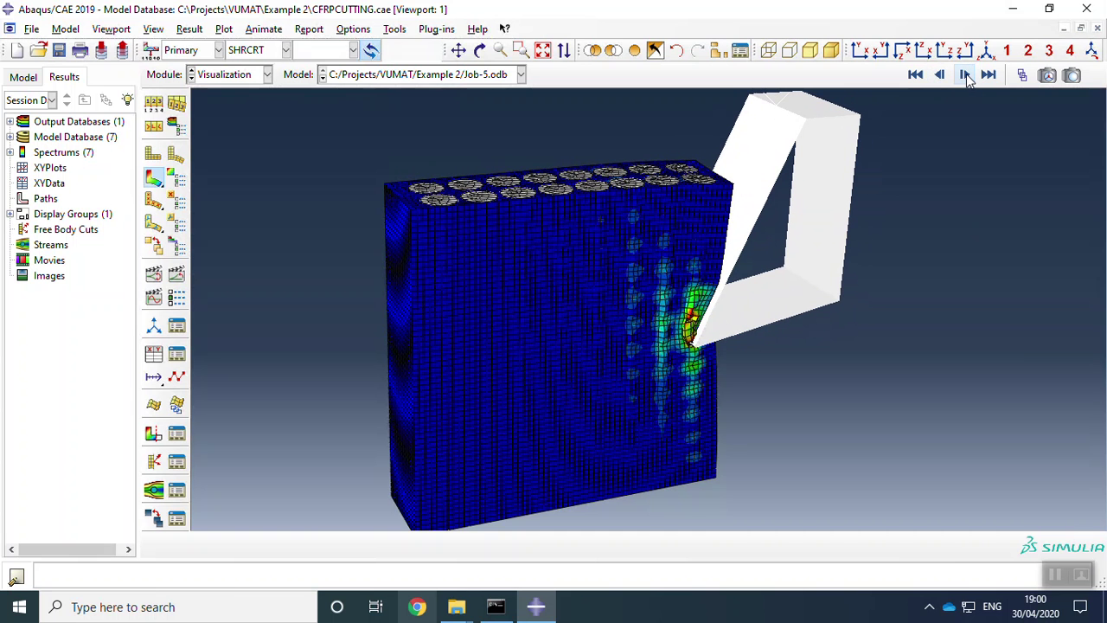
left_click(965, 75)
left_click(941, 75)
left_click(940, 76)
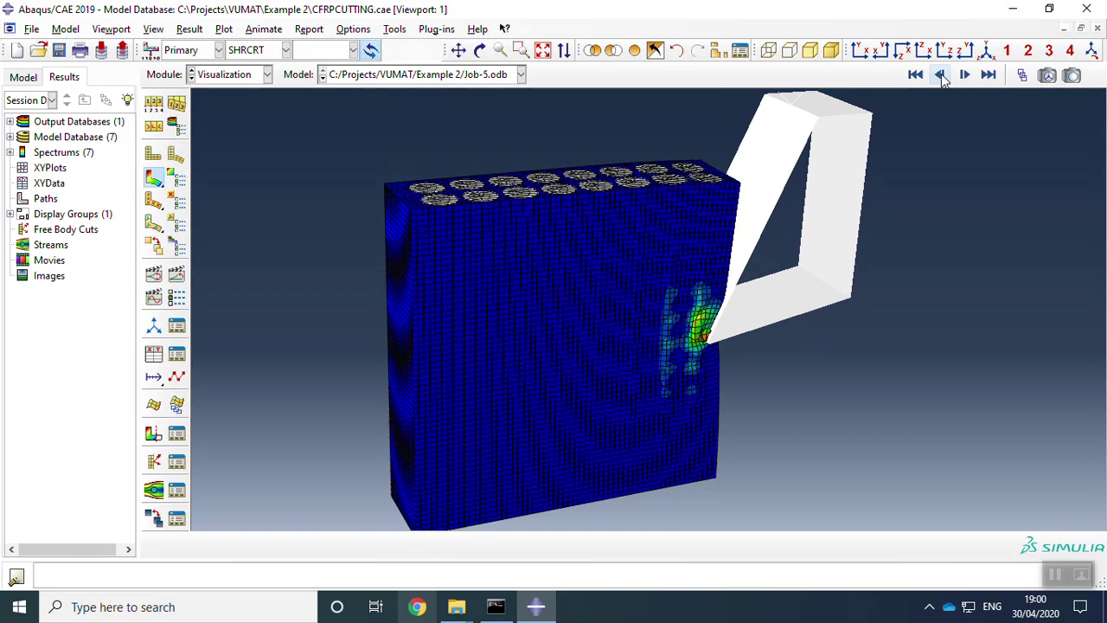
left_click(964, 75)
left_click(961, 76)
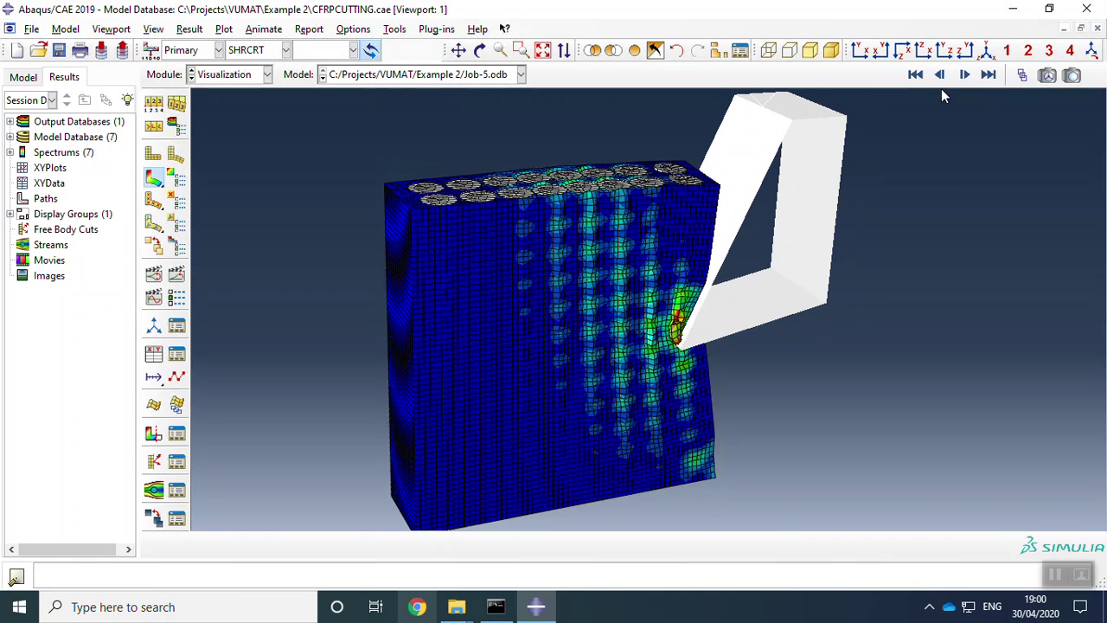
left_click(941, 75)
left_click(965, 76)
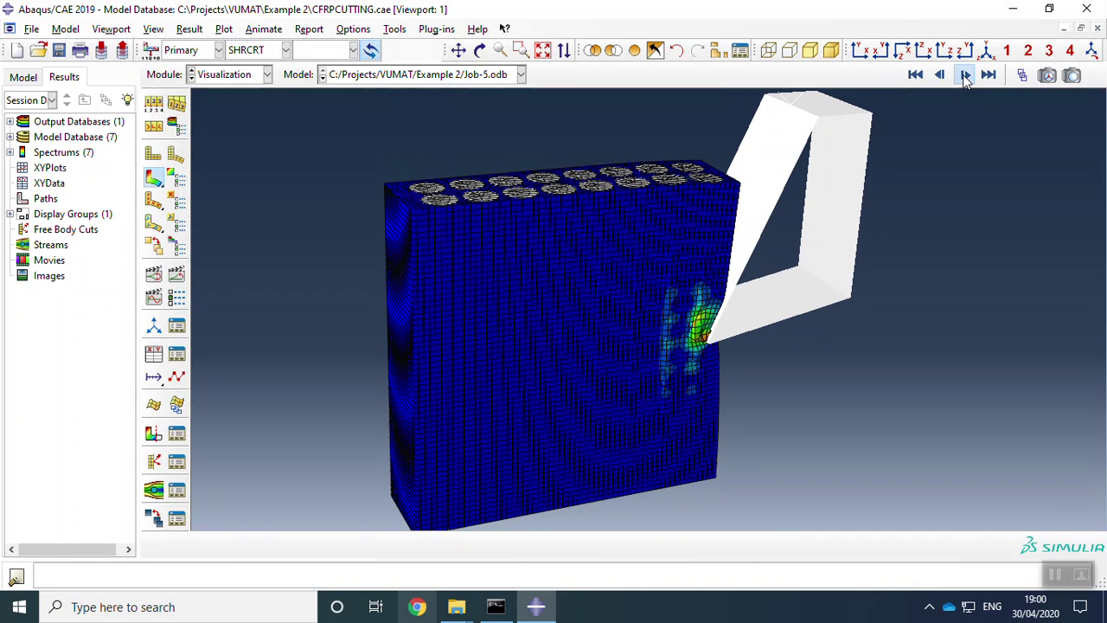
Switch to the Job module, select Job-2 in the Job Manager, and open its results.
left_click(240, 75)
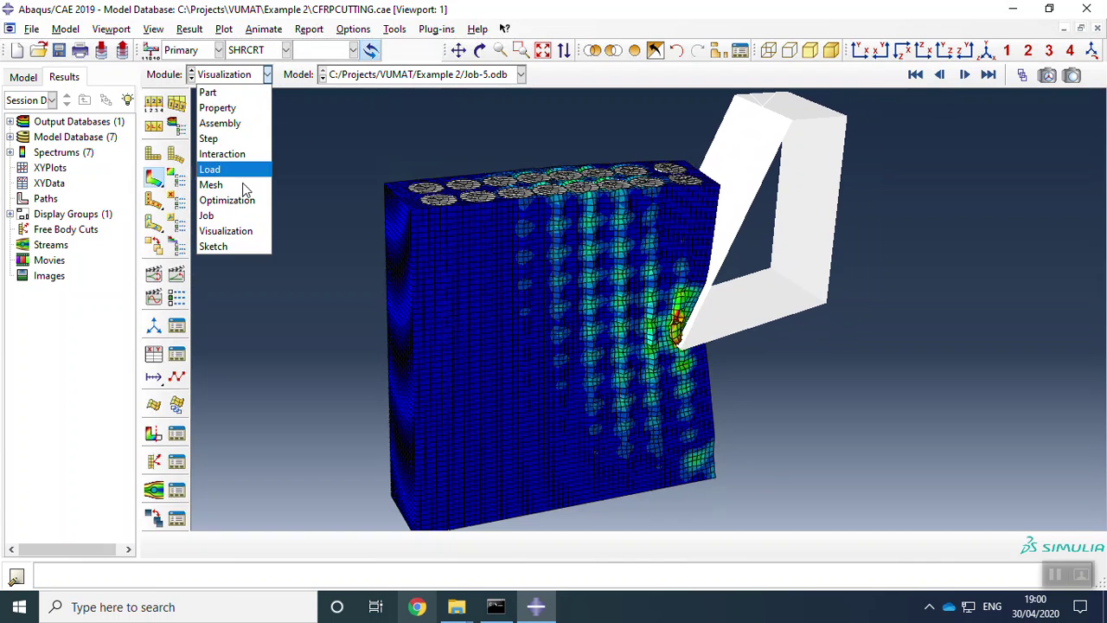
left_click(223, 216)
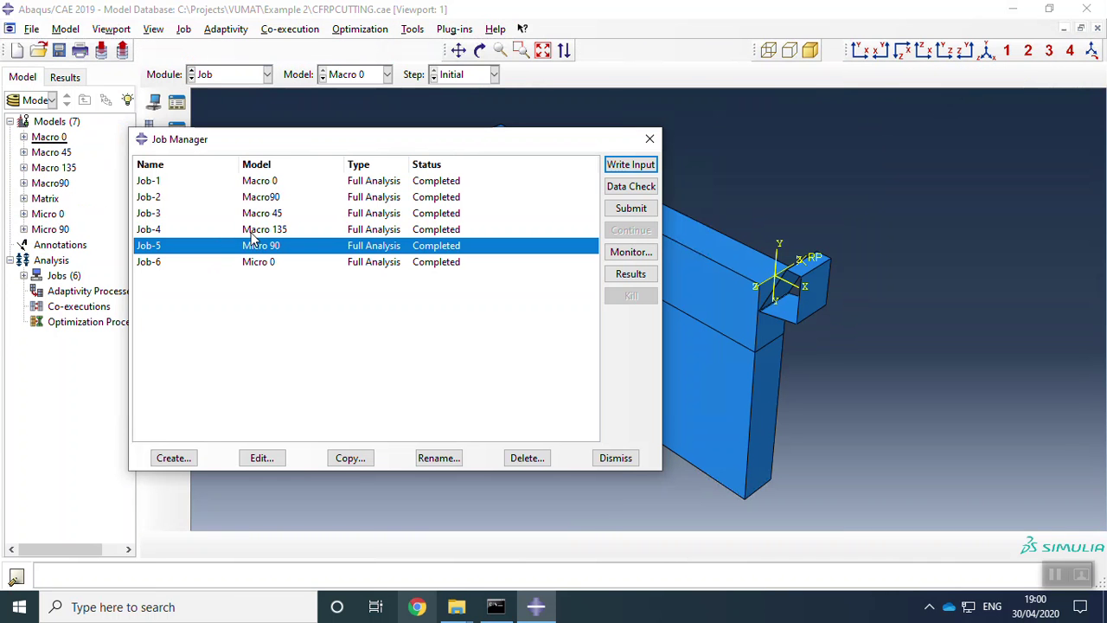
left_click(278, 182)
left_click(293, 215, "shift")
left_click(299, 231, "shift")
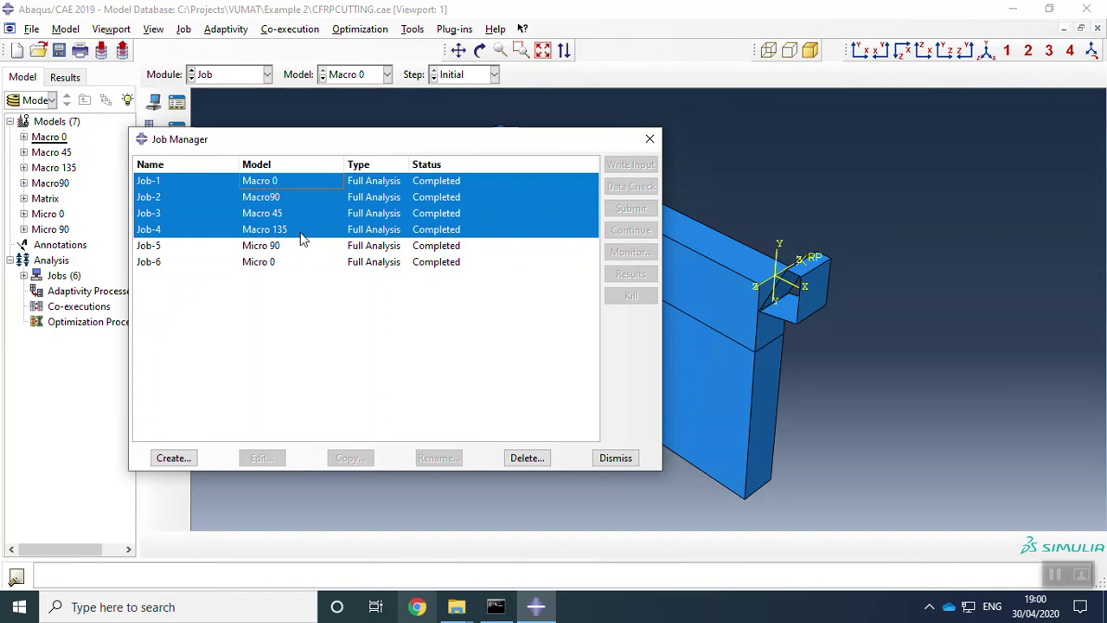
left_click(296, 201)
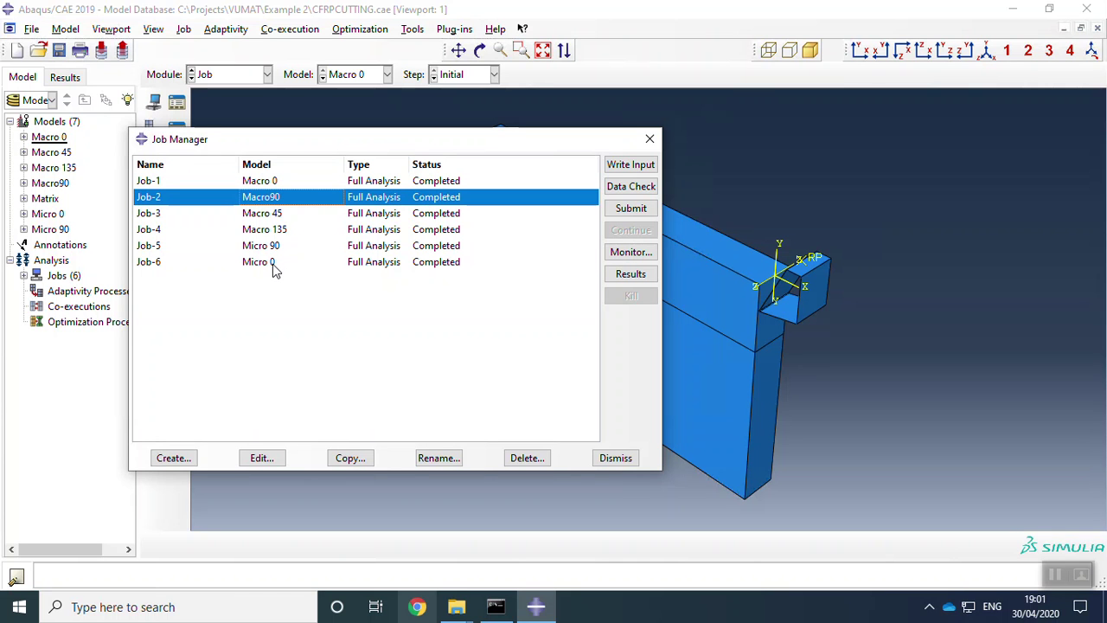
left_click(609, 273)
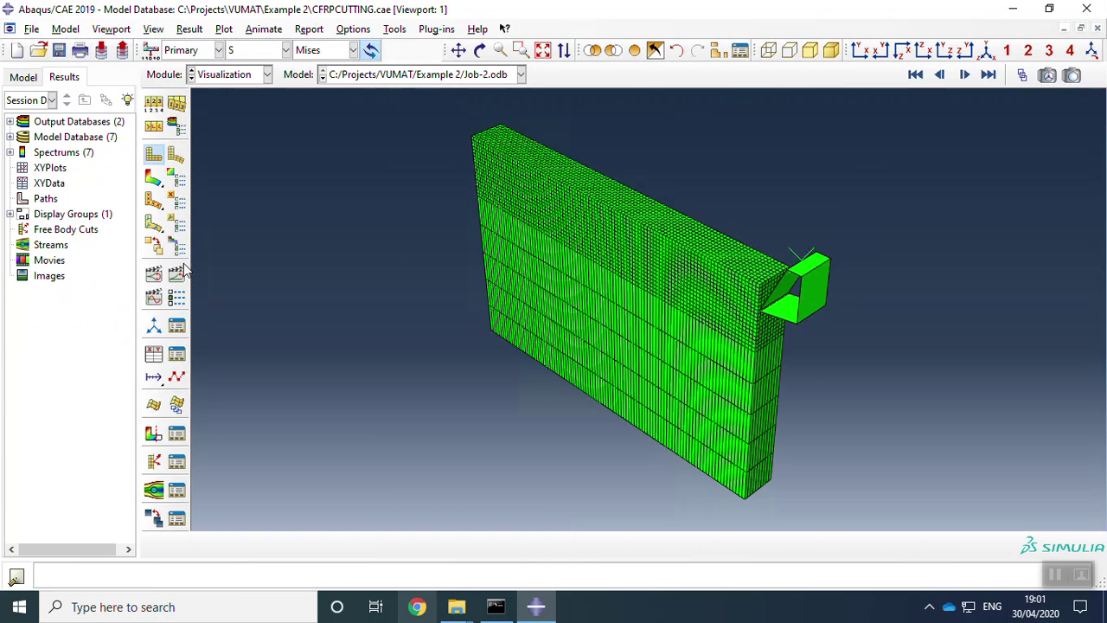
Animate the Job-2 time history with von Mises stress contours from the first frame.
left_click(177, 274)
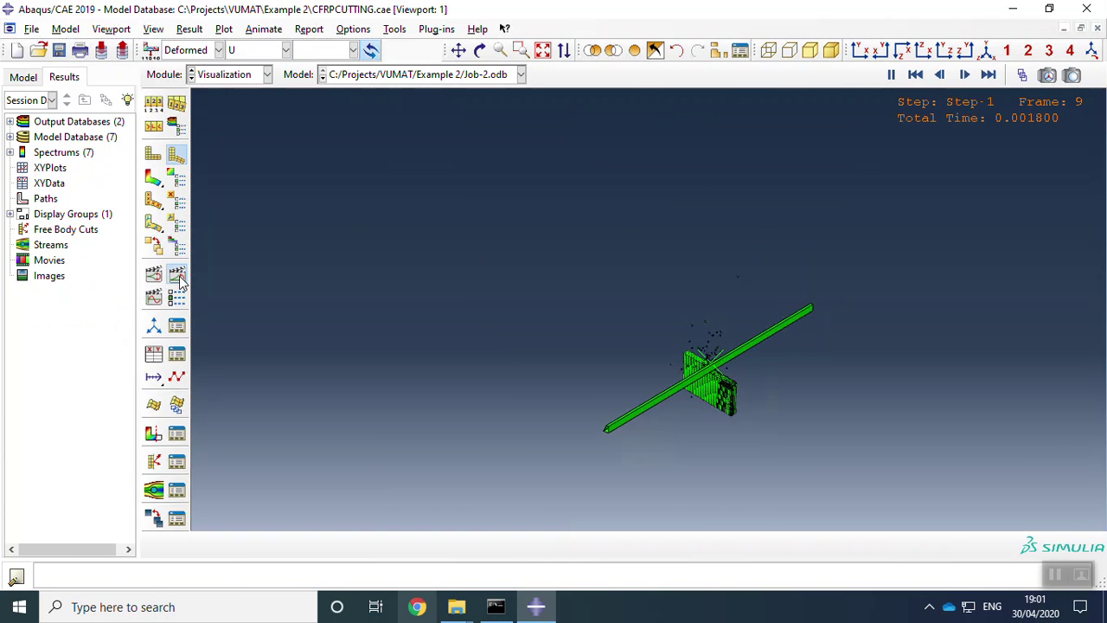
left_click(153, 178)
left_click(179, 155)
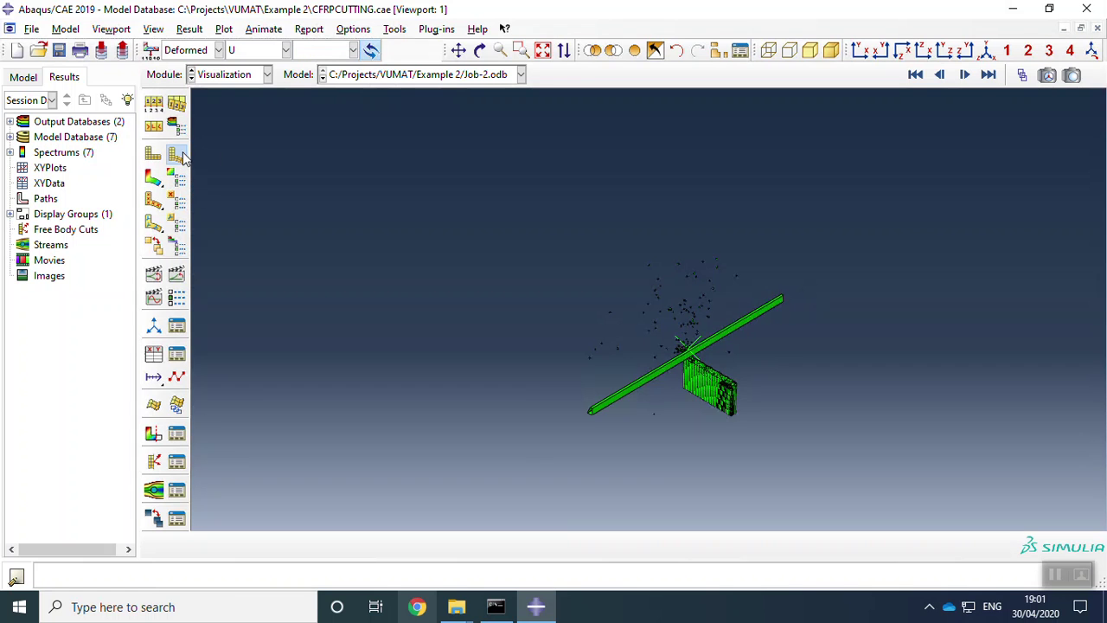
left_click(914, 76)
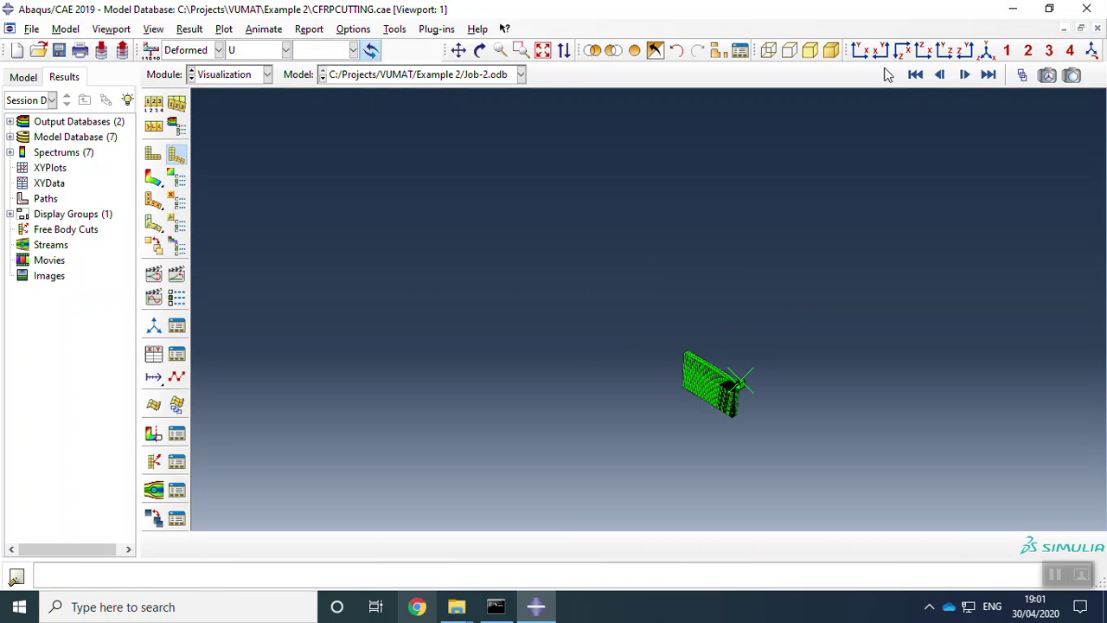
left_click(176, 273)
left_click(153, 178)
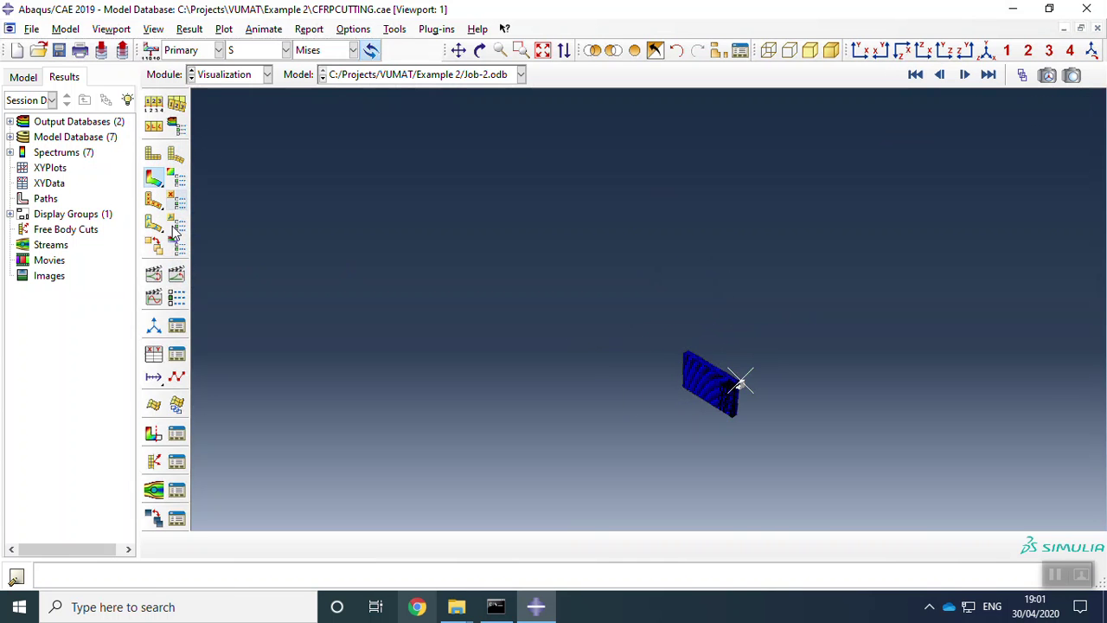
scroll(740, 439, "up", 6)
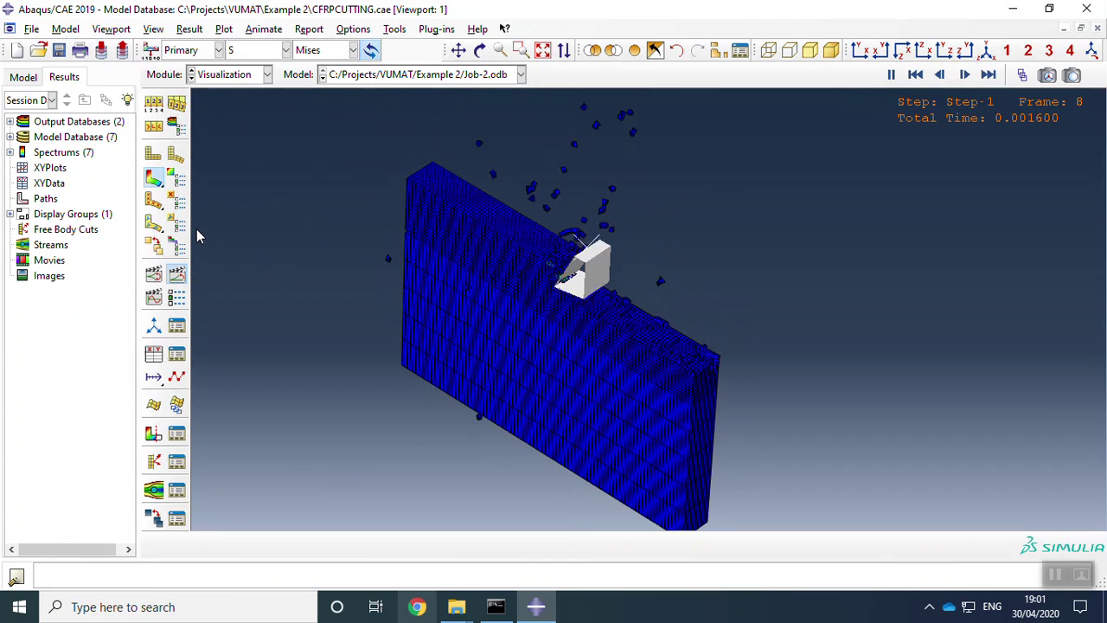
Lower the frame rate in Animation Options and apply it to the playing animation.
left_click(177, 298)
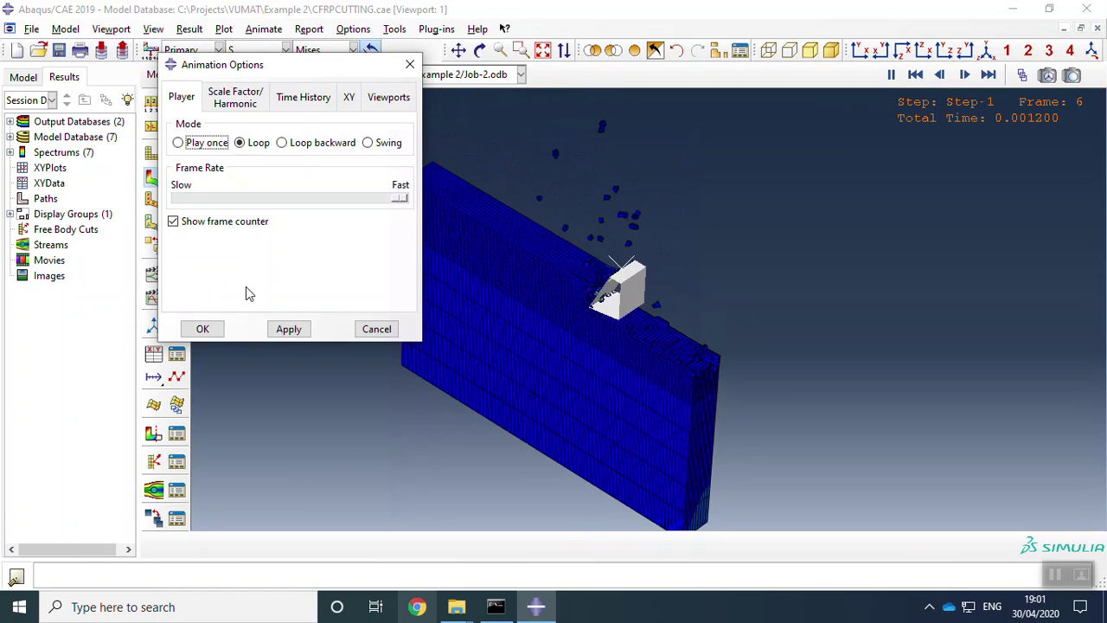
left_click_drag(290, 198, 231, 200)
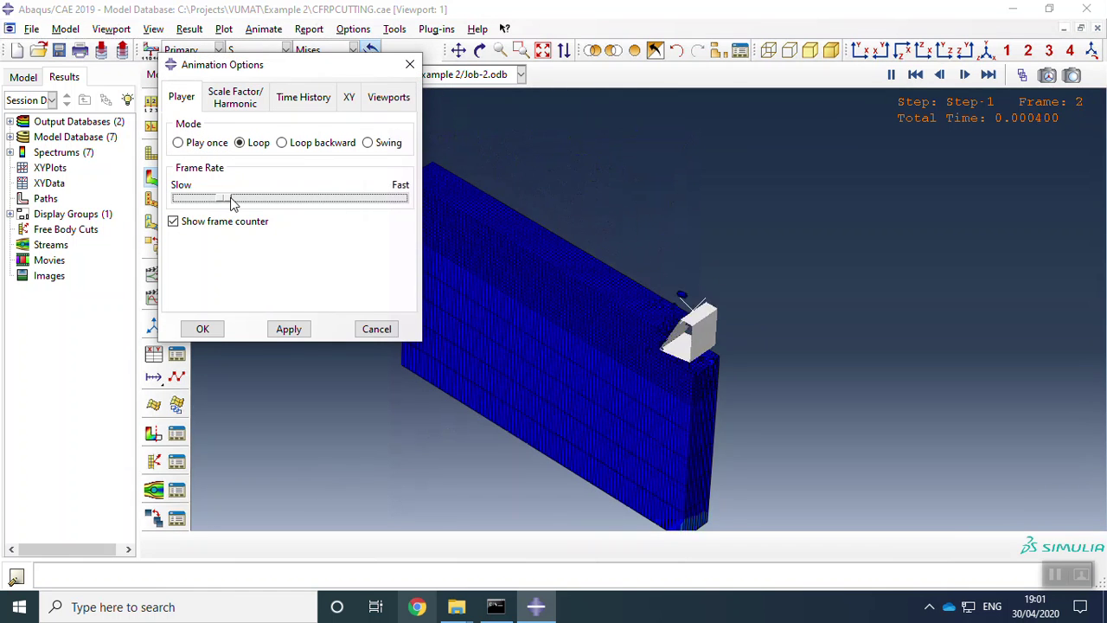
left_click(289, 328)
left_click(208, 327)
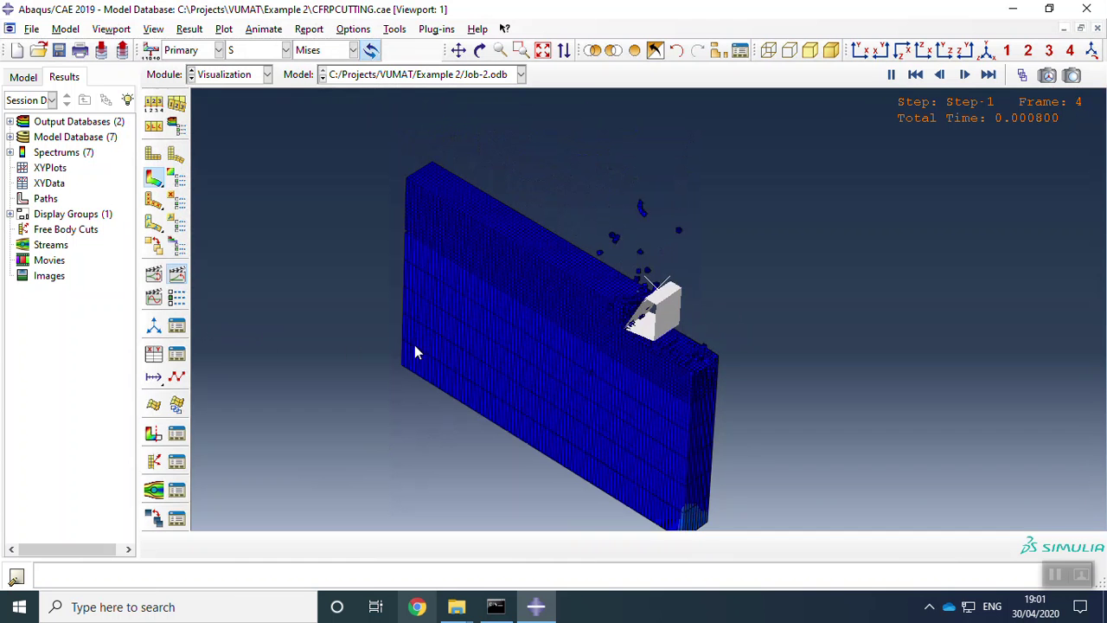
scroll(553, 382, "up", 2)
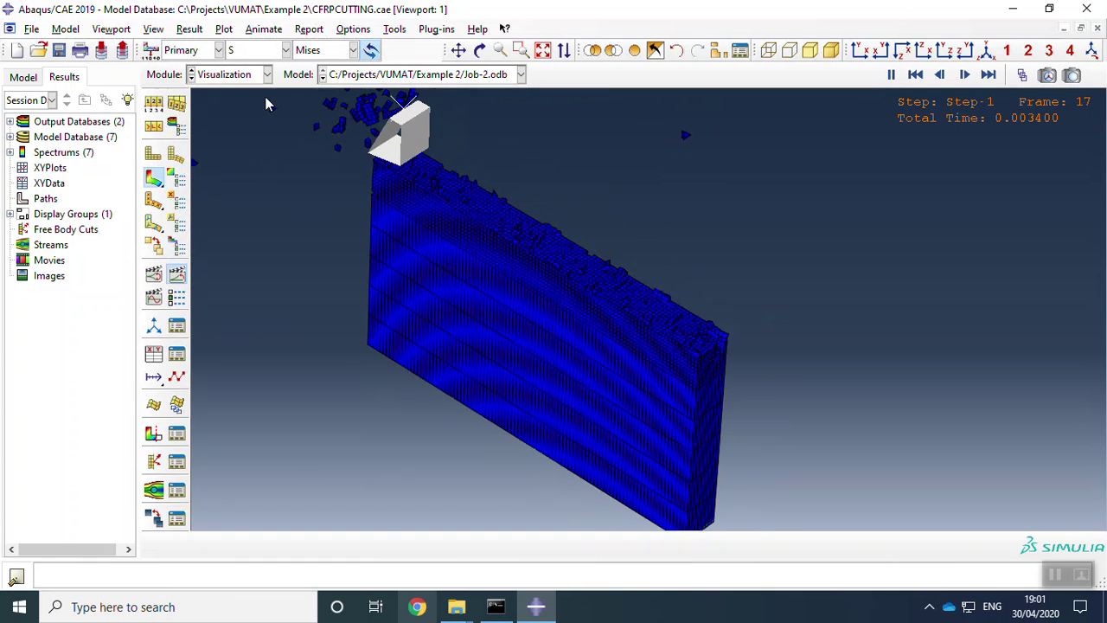
left_click(239, 76)
Return to the Job module, then bring the Example 2 File Explorer window forward.
left_click(236, 215)
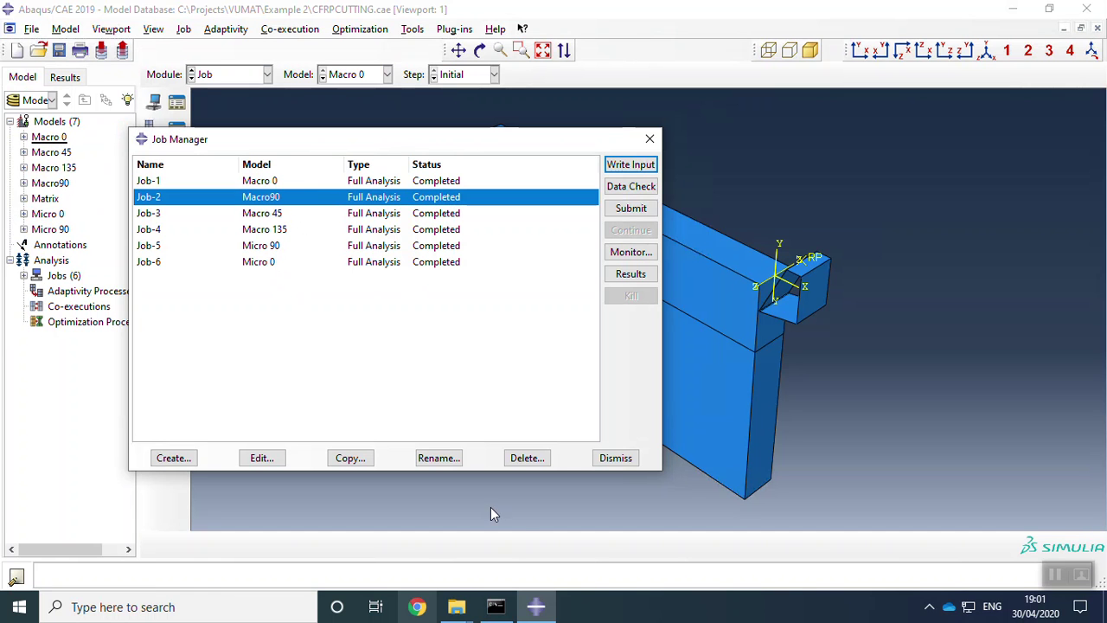
left_click(465, 614)
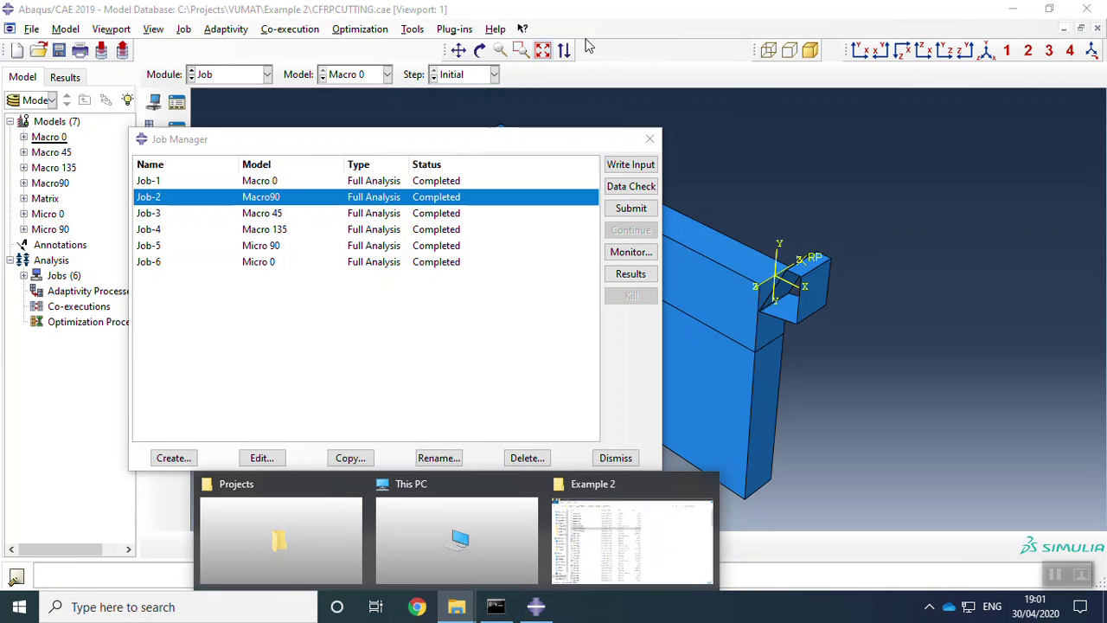
left_click(412, 365)
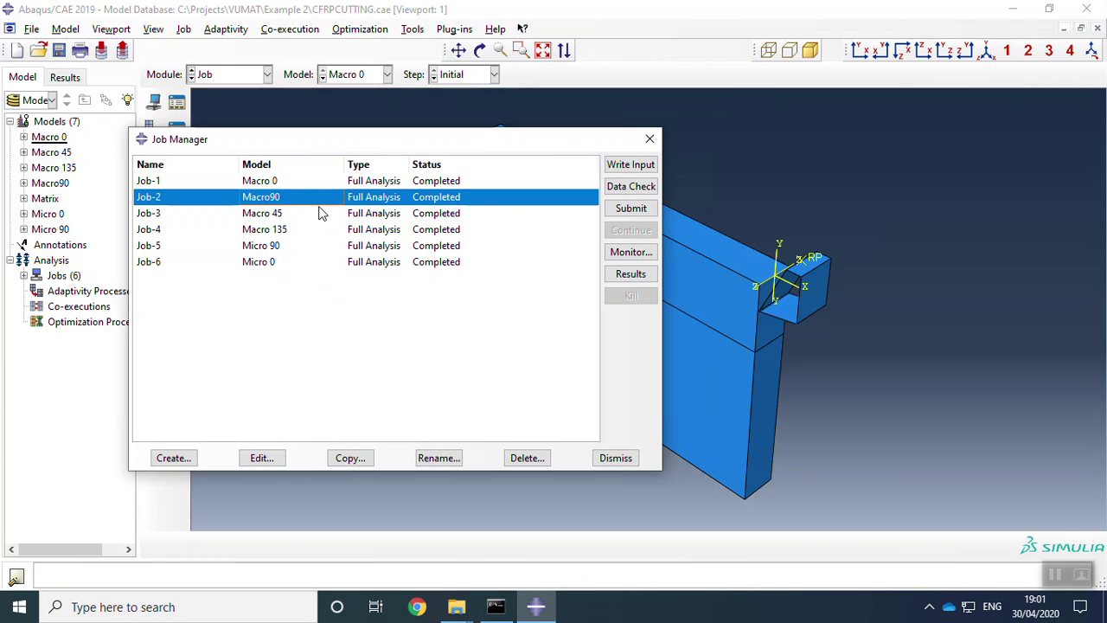
mouse_move(463, 612)
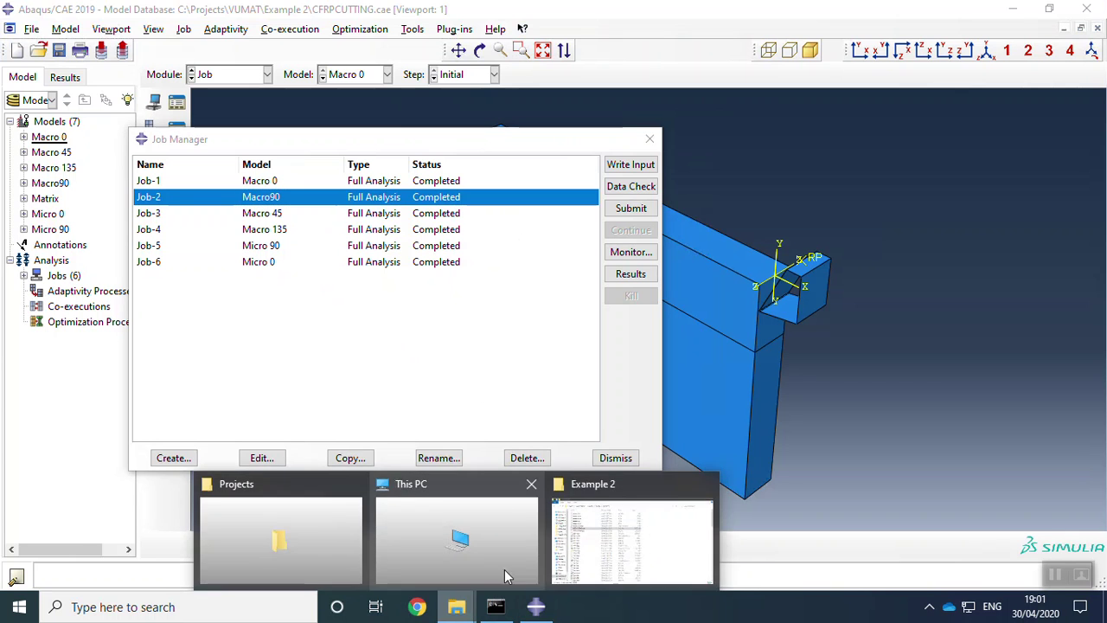
left_click(587, 549)
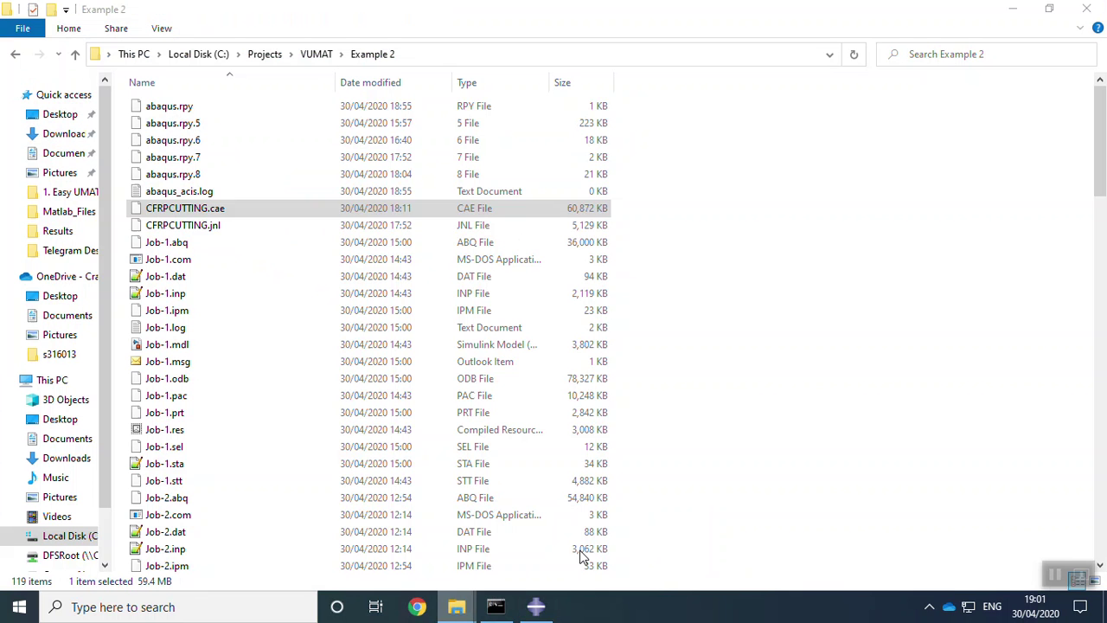
Go up to the VUMAT folder and open its Example 1 subfolder.
left_click(316, 53)
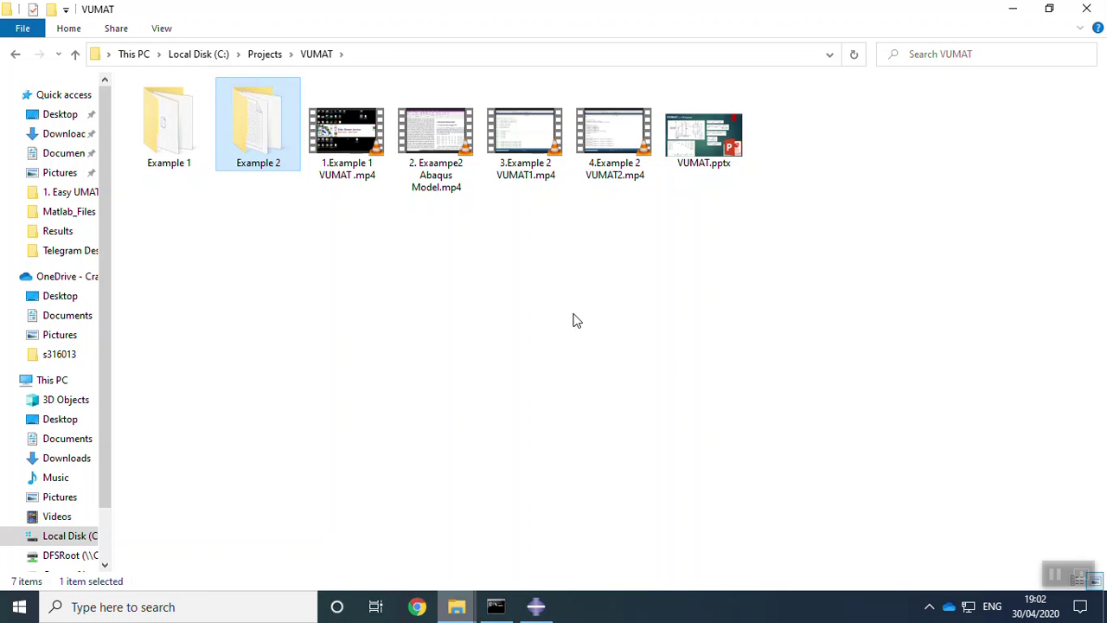
left_click(359, 177)
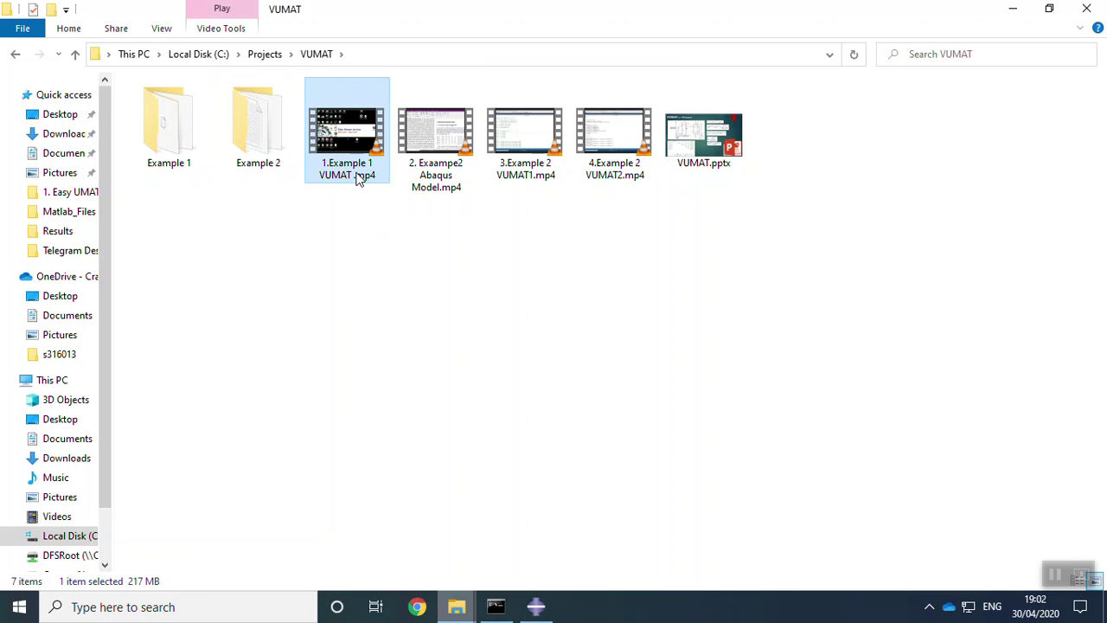
left_click(153, 125)
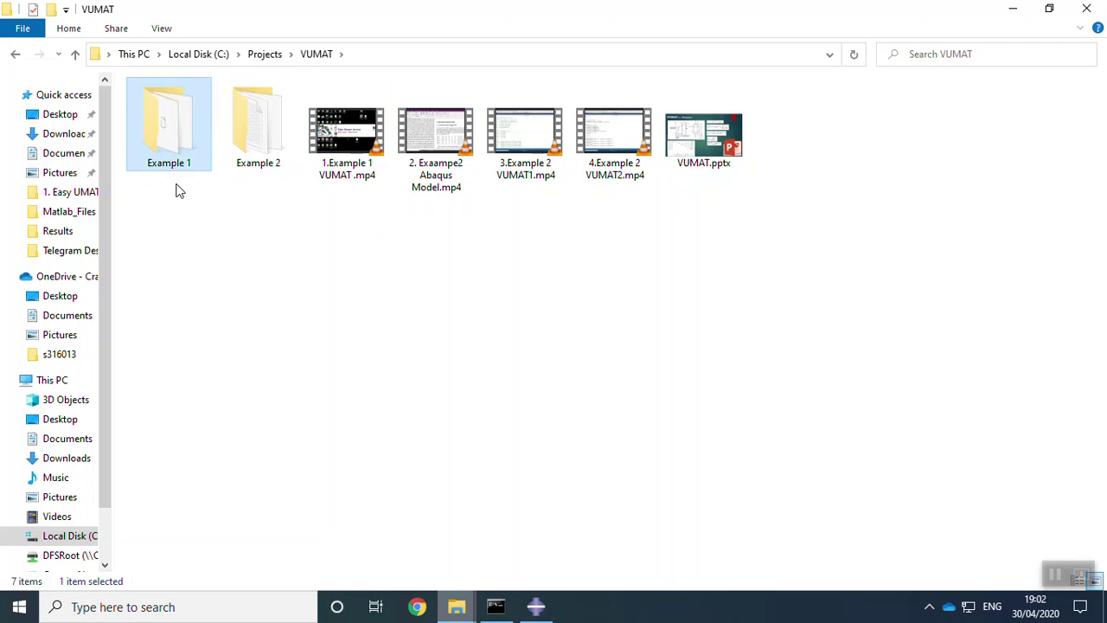
double_click(172, 145)
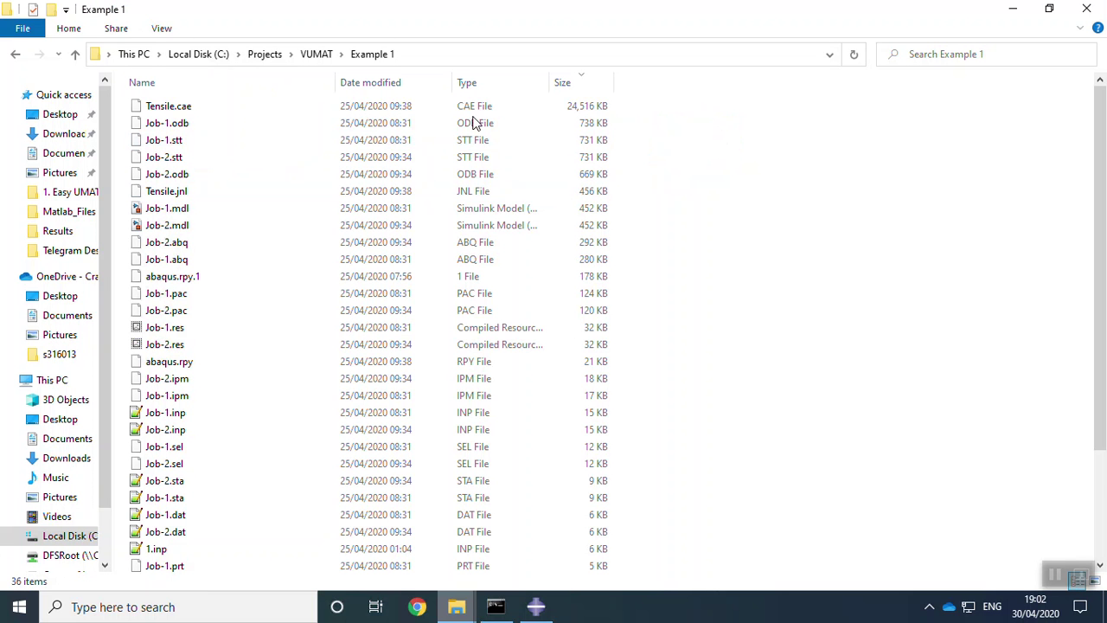
Scroll Example 1's files to VUMAT1.for, then return to VUMAT and select Example 2.
scroll(226, 528, "down", 3)
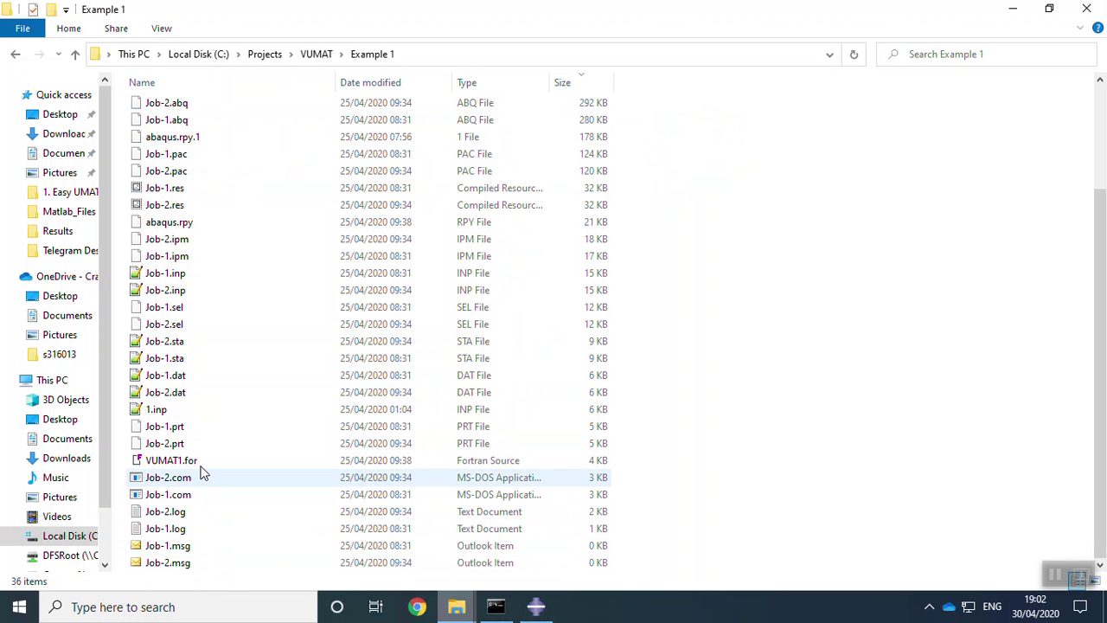
left_click(324, 57)
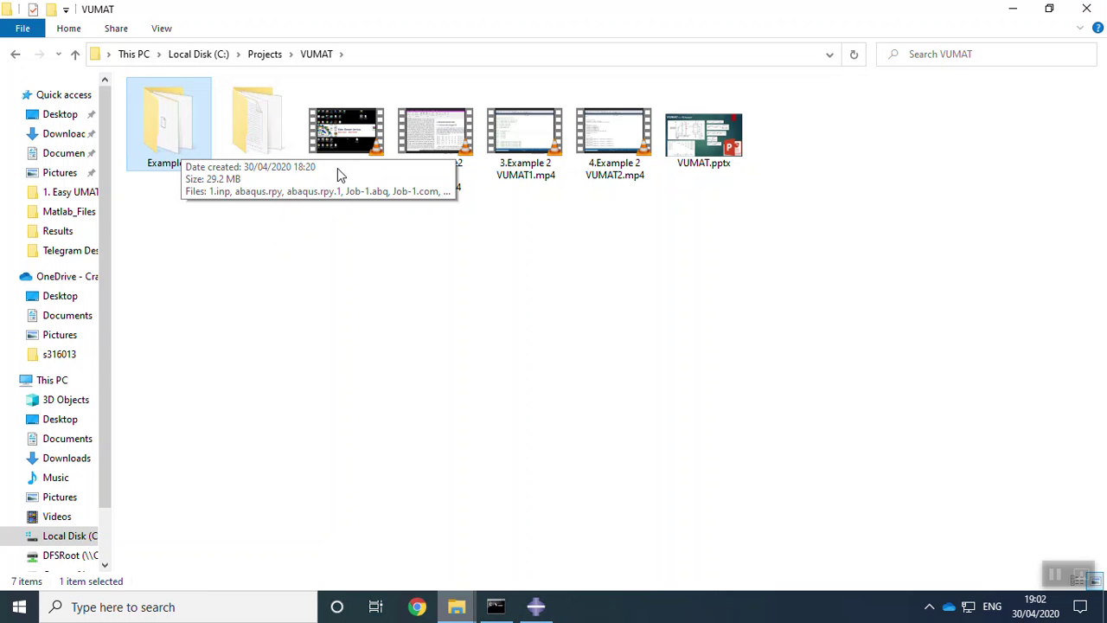
left_click(265, 162)
double_click(266, 161)
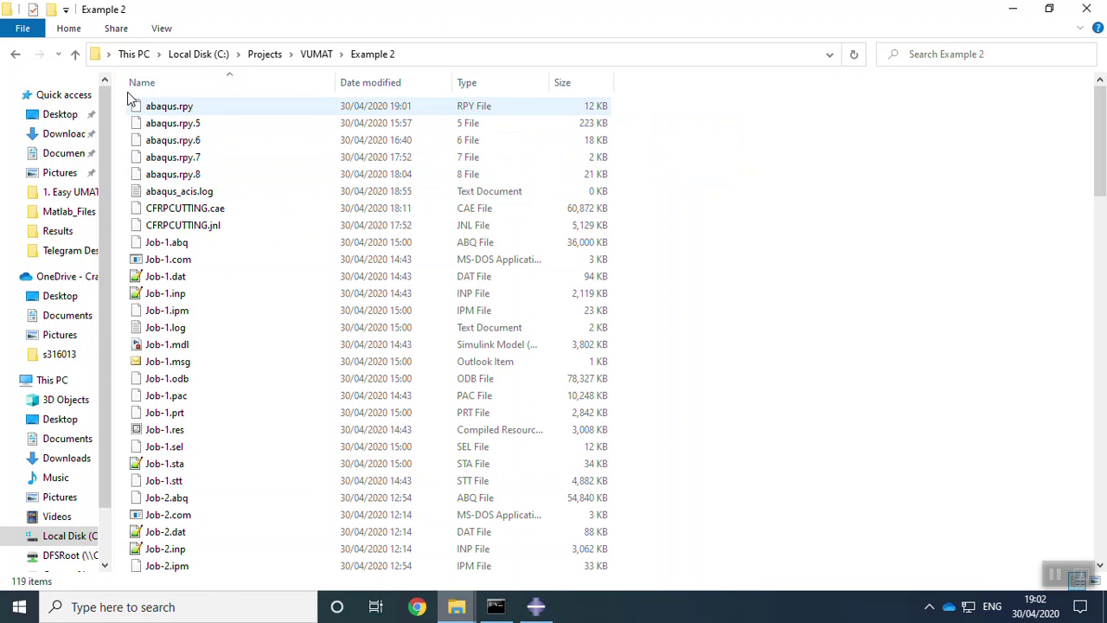
left_click(76, 54)
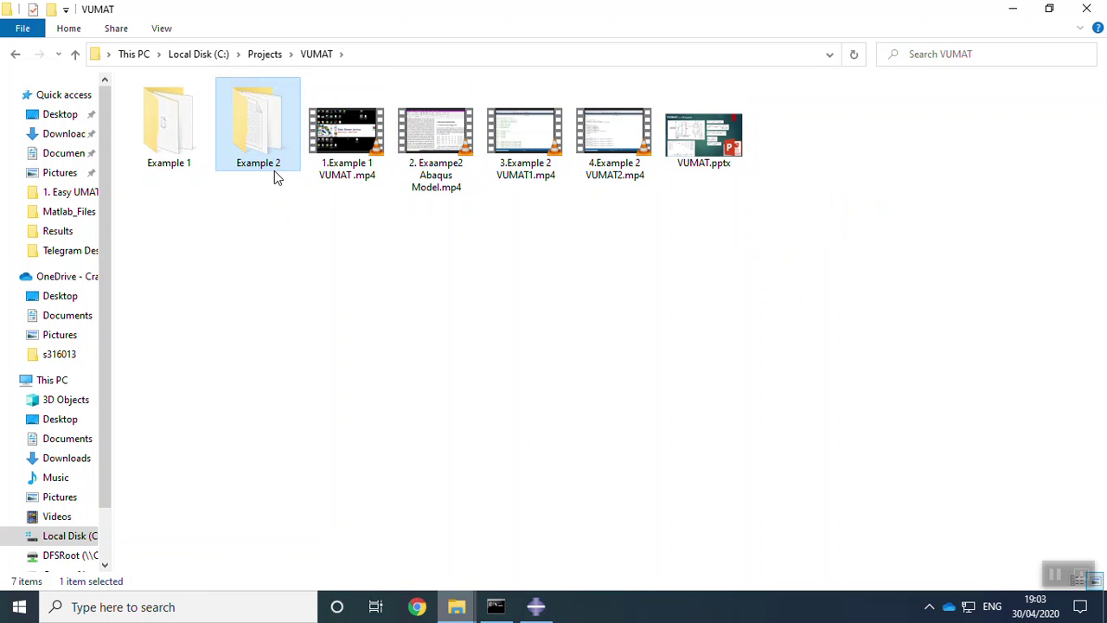
mouse_move(276, 164)
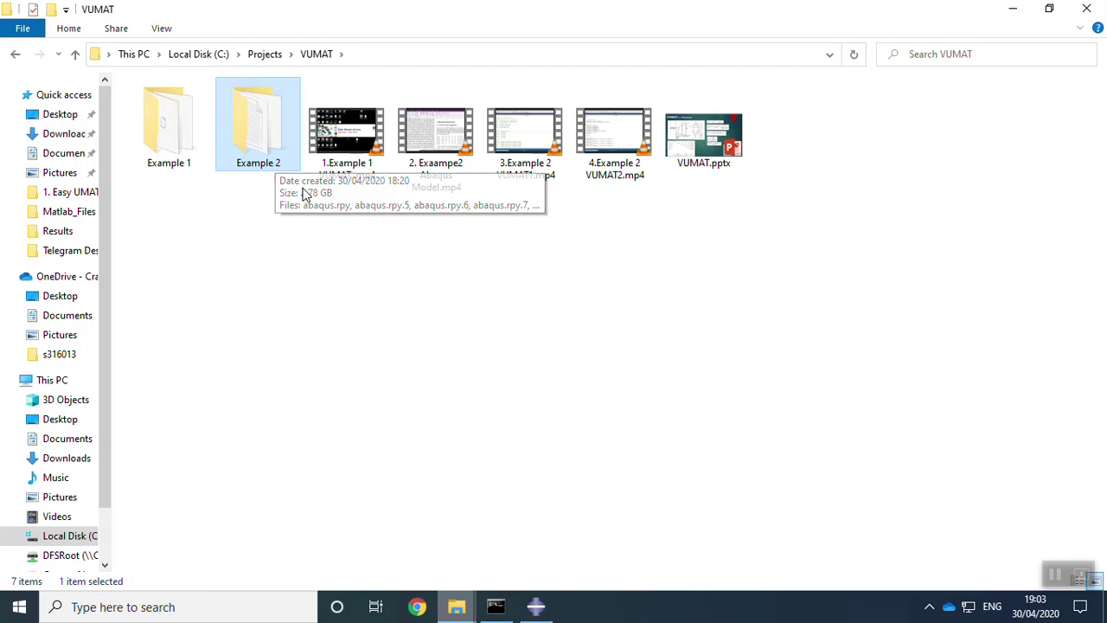
Restore and minimize the Remote Desktop window to reveal Package.png in Photos.
mouse_move(686, 17)
left_click(734, 10)
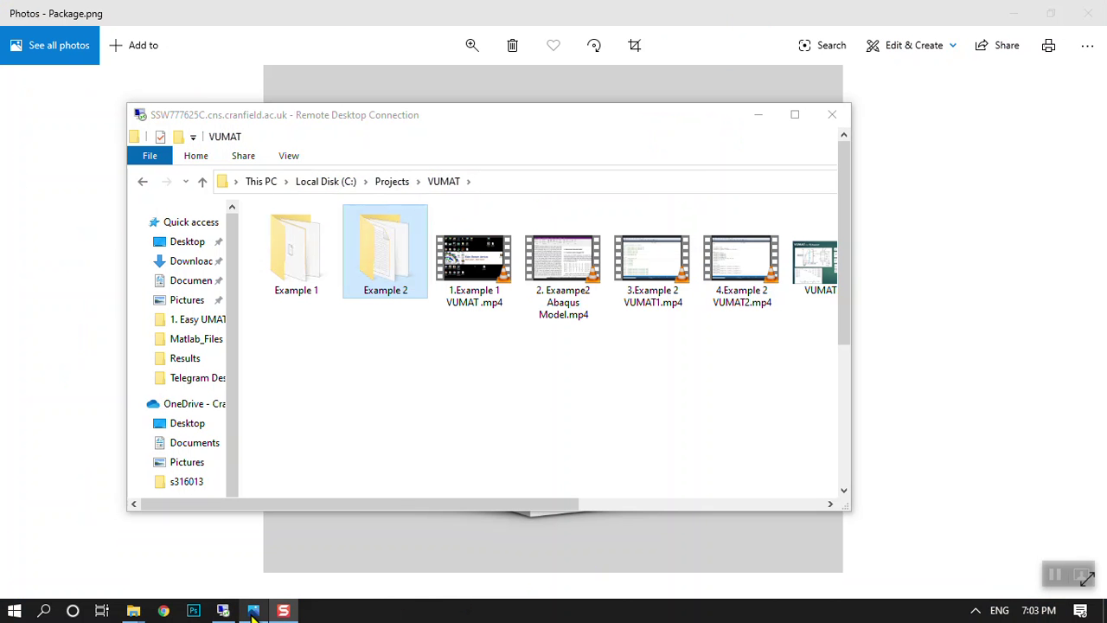
left_click(757, 115)
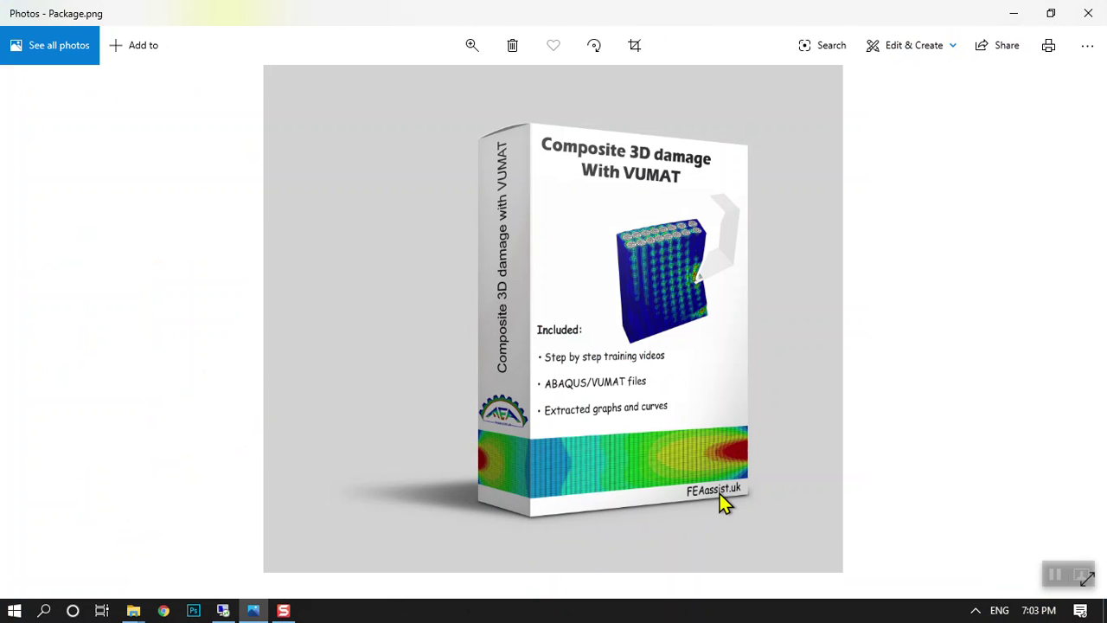